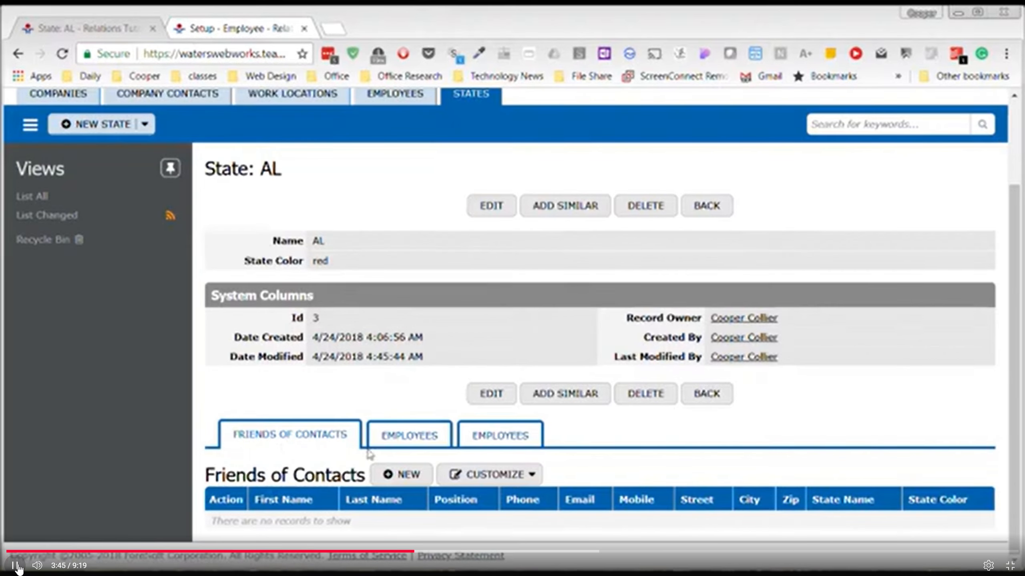
Step: Compare the related records in the two Employees detail sections of the AL state record
left_click(411, 440)
scroll(448, 477, "down", 2)
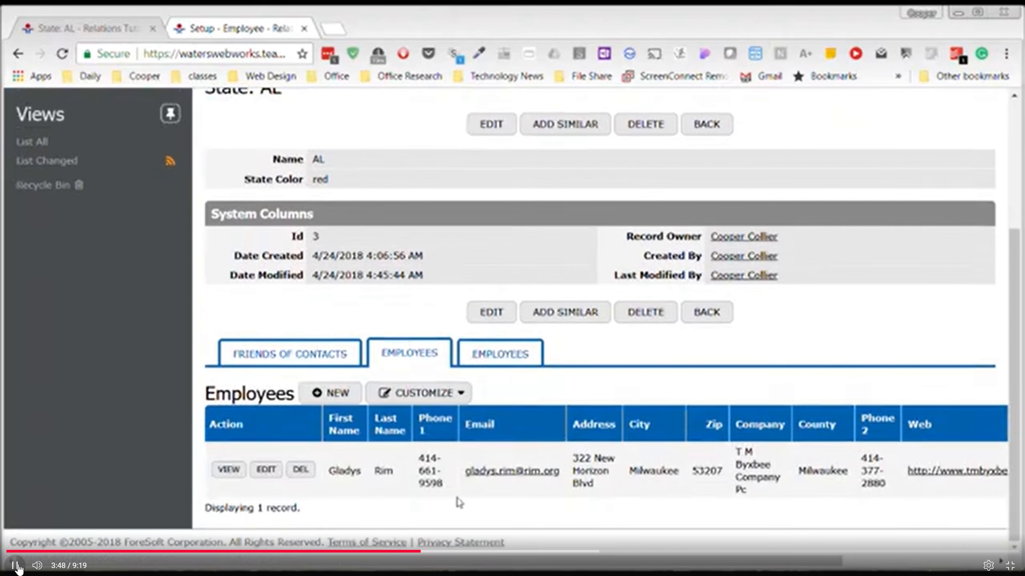
left_click(500, 362)
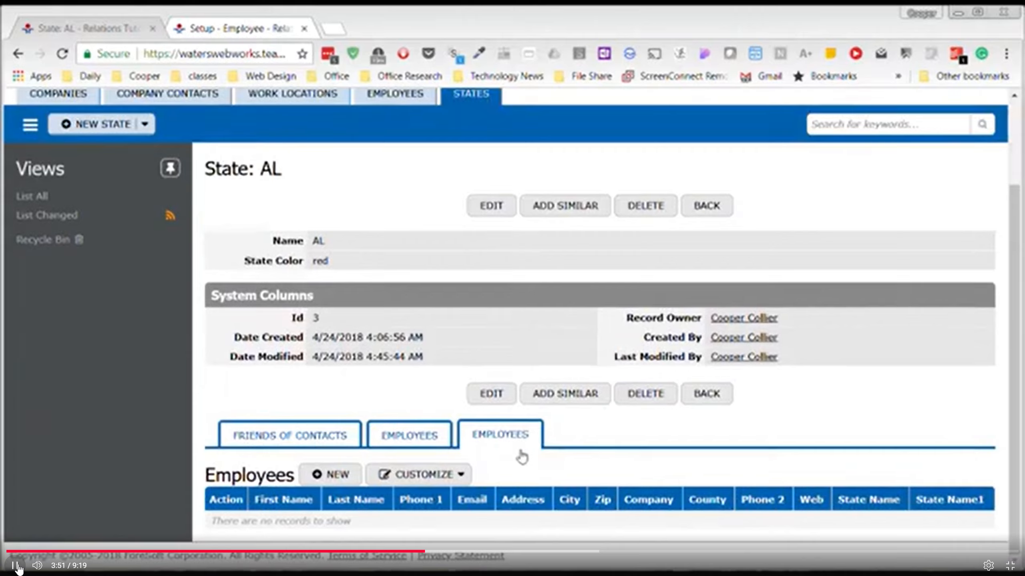
left_click(414, 440)
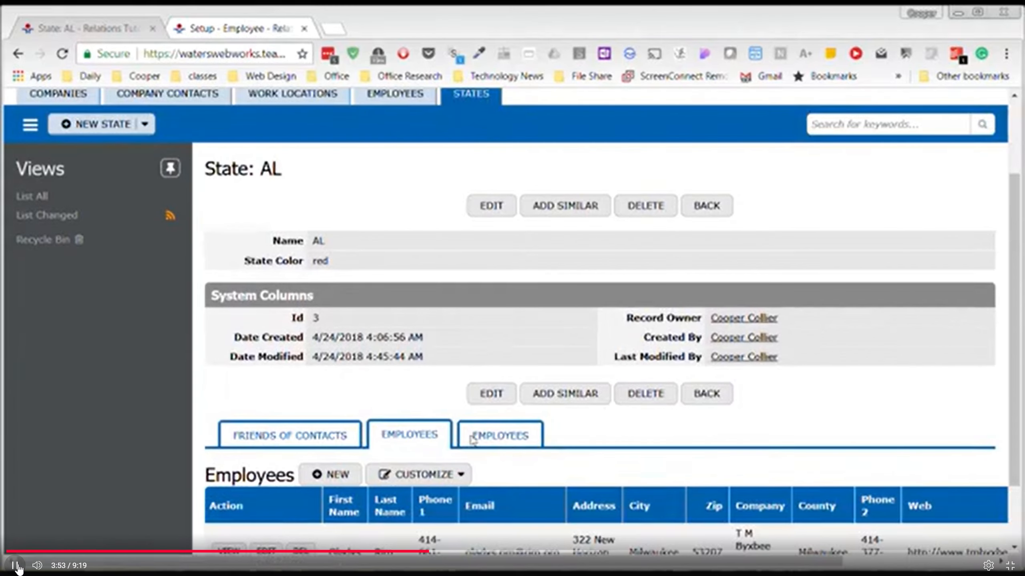
Step: Return to the database setup page and review the column and relation setup of the States table
left_click(243, 28)
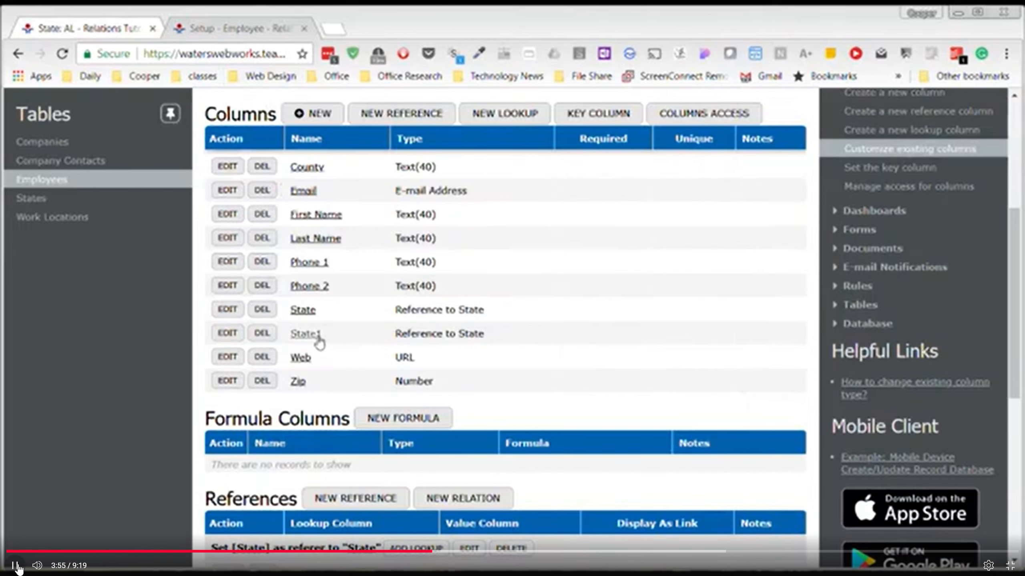
scroll(316, 339, "up", 2)
left_click(33, 199)
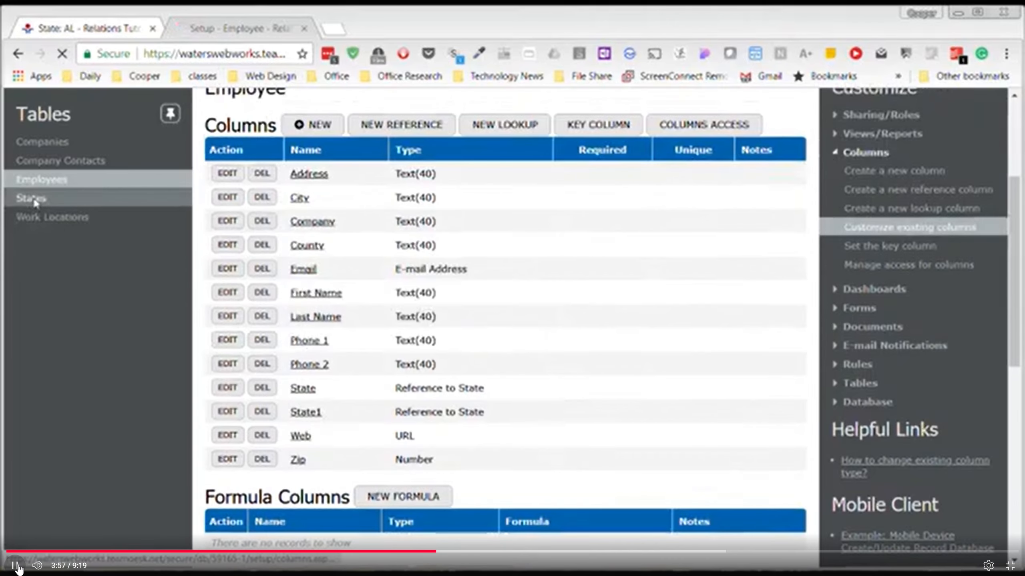
scroll(458, 313, "down", 6)
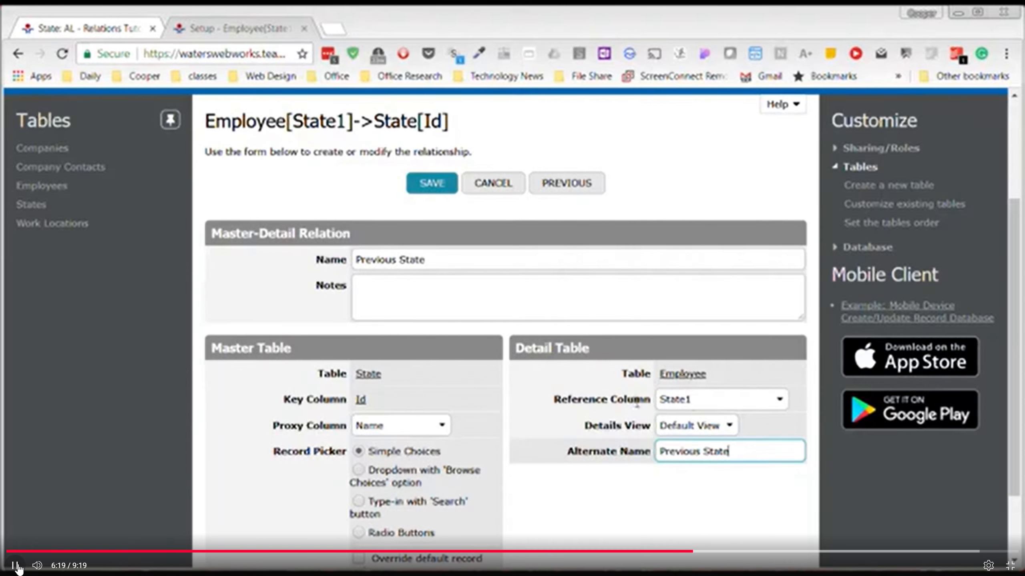
Step: Try State as the reference column of the Previous State relation, and set it back to State1
left_click(782, 404)
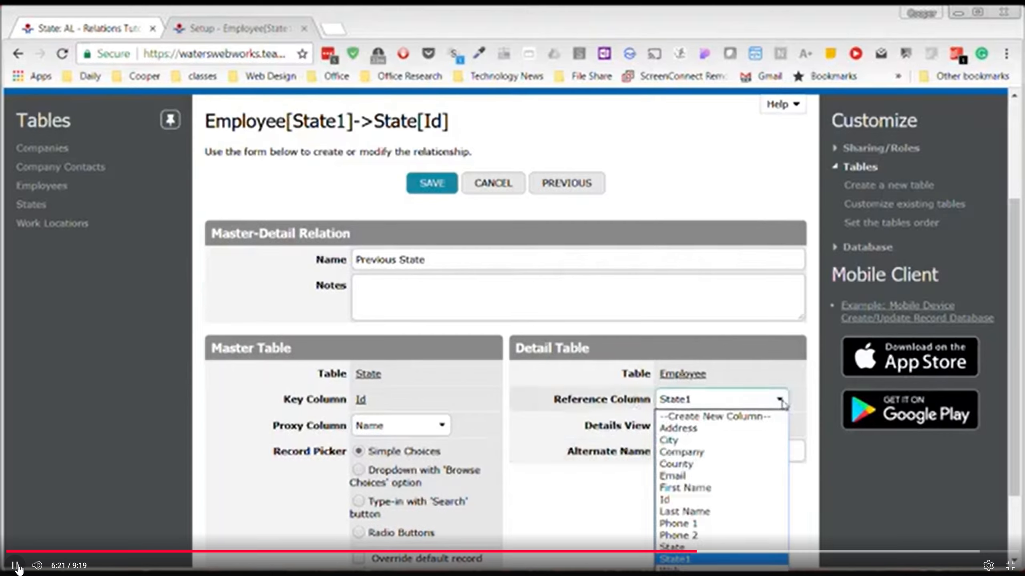
left_click(697, 549)
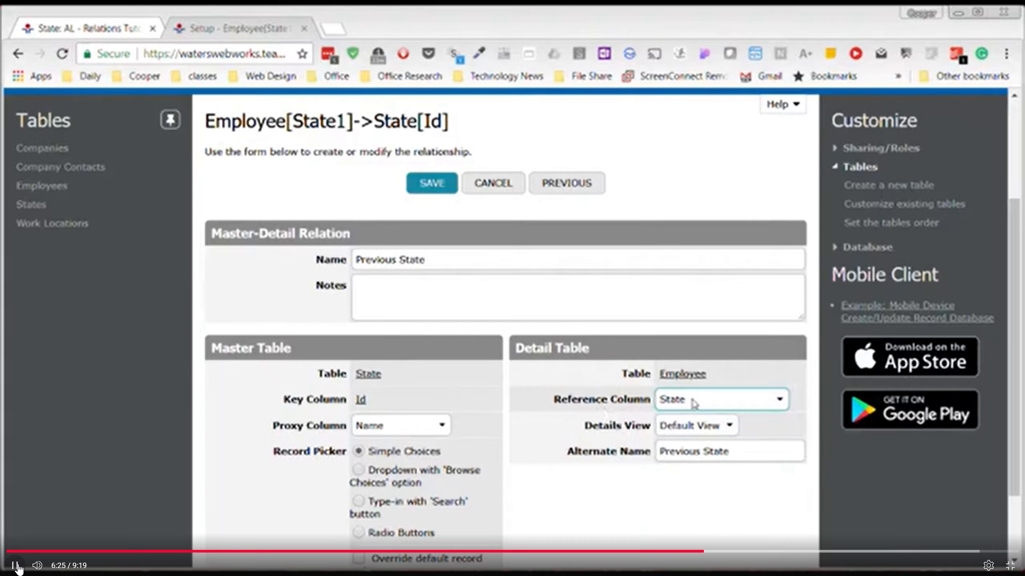
left_click(778, 401)
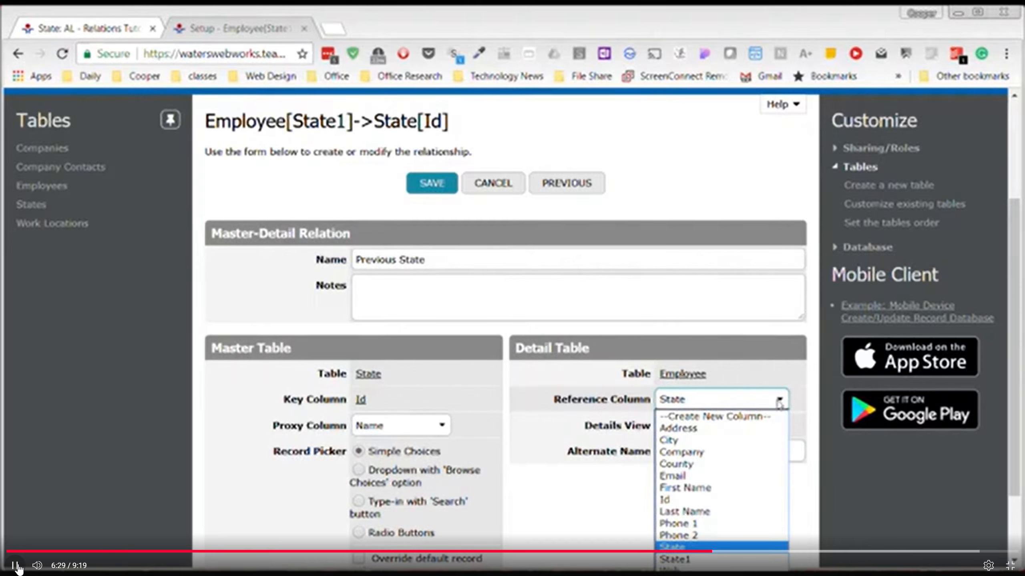
left_click(707, 561)
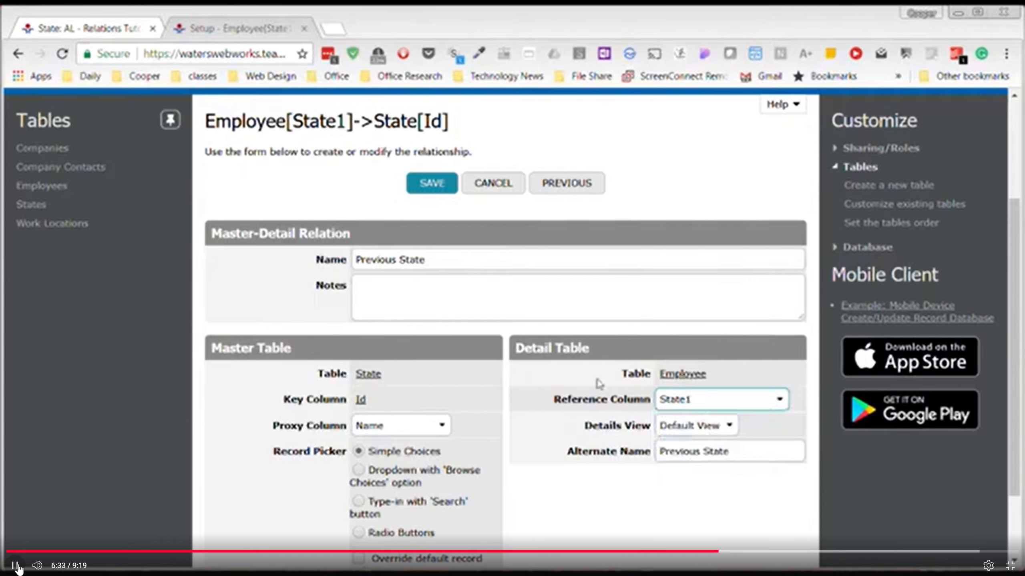
Step: Save the Previous State relation with State1 as its reference column, and return to the Employee column setup
scroll(575, 509, "down", 2)
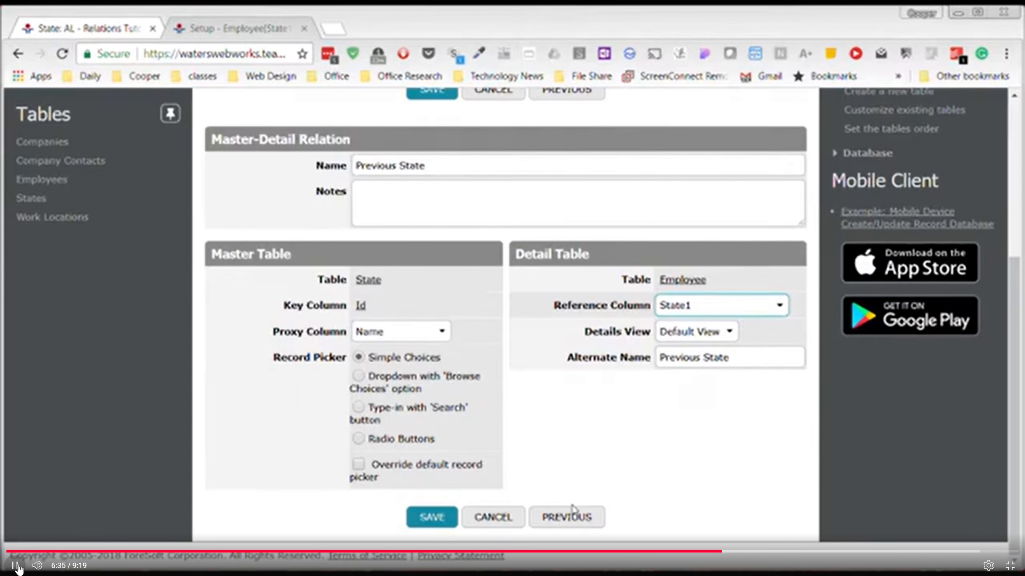
scroll(574, 508, "up", 4)
left_click_drag(552, 464, 650, 457)
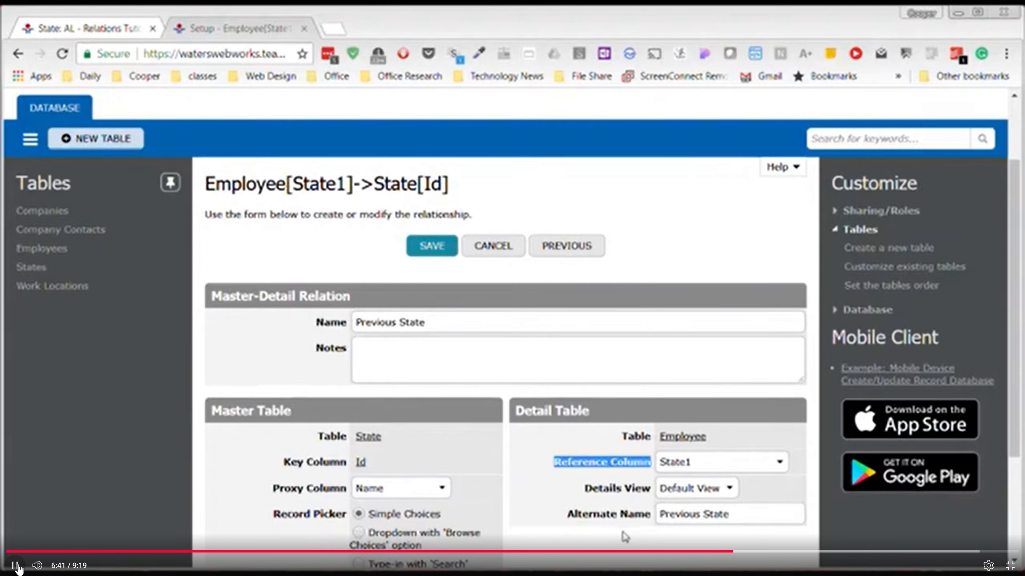
scroll(624, 536, "down", 4)
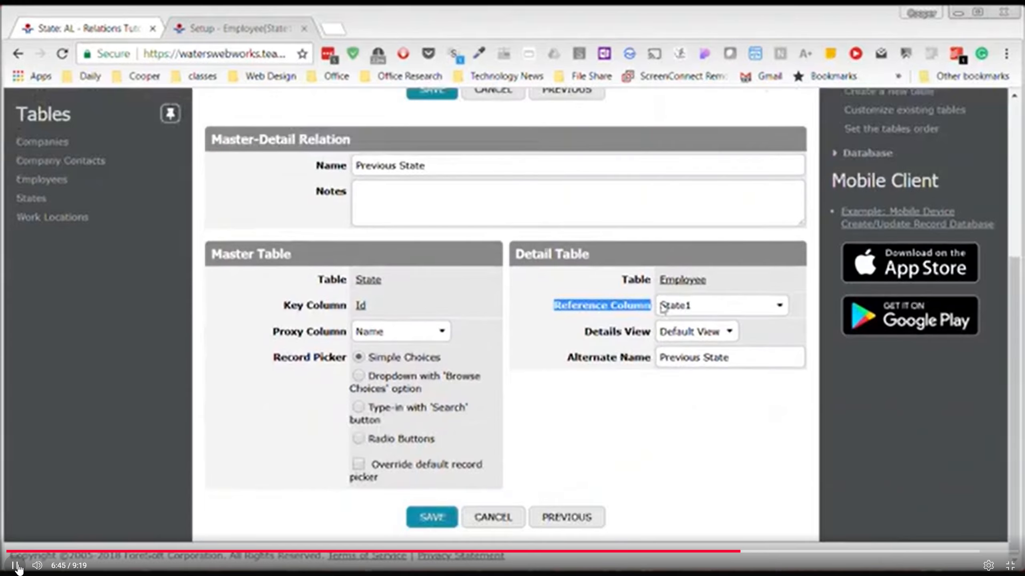
left_click(429, 525)
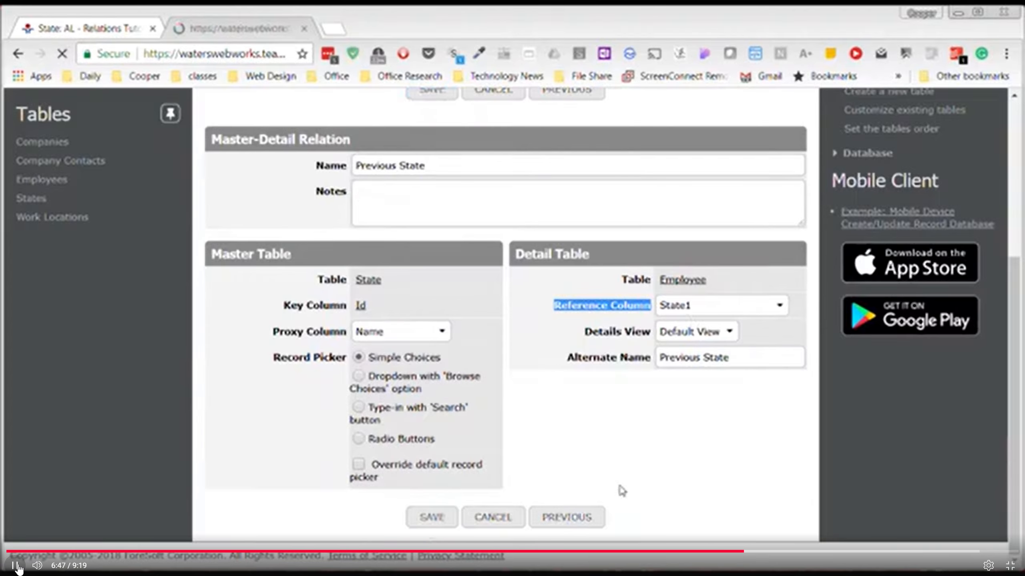
scroll(543, 381, "down", 4)
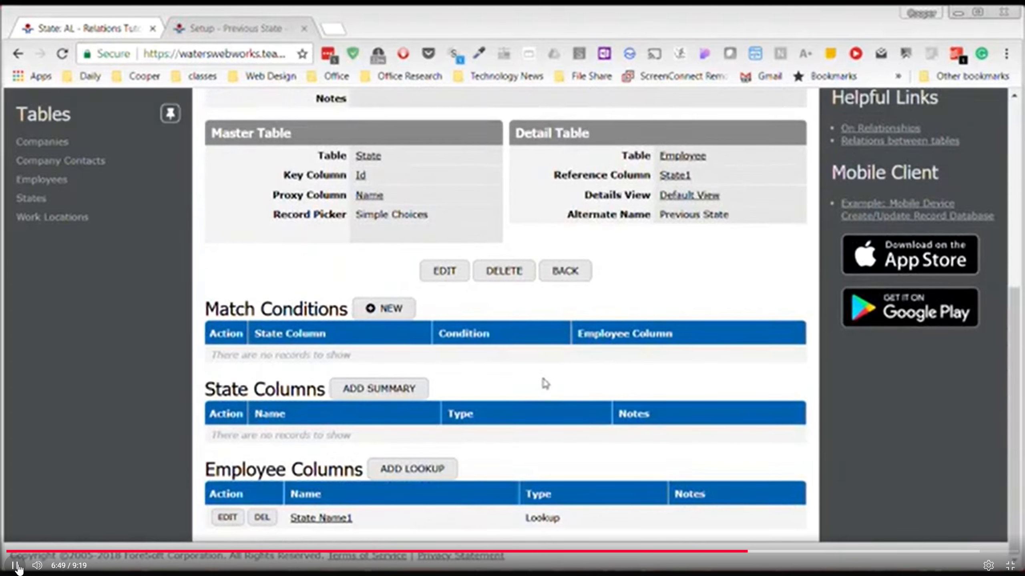
left_click(565, 271)
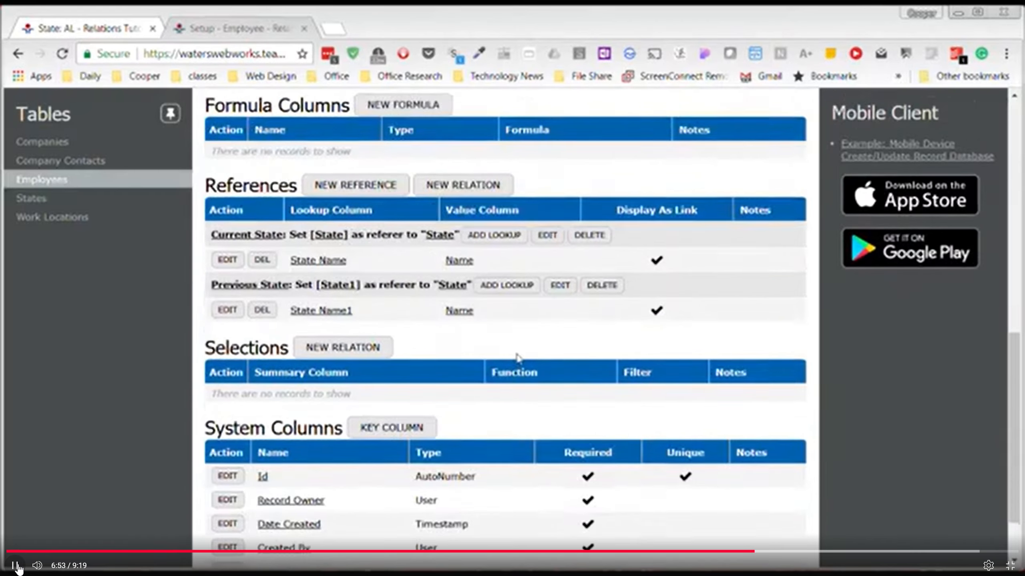
Step: Rename the Employee lookup column State Name1 as State Name Previous and save it
scroll(521, 355, "up", 4)
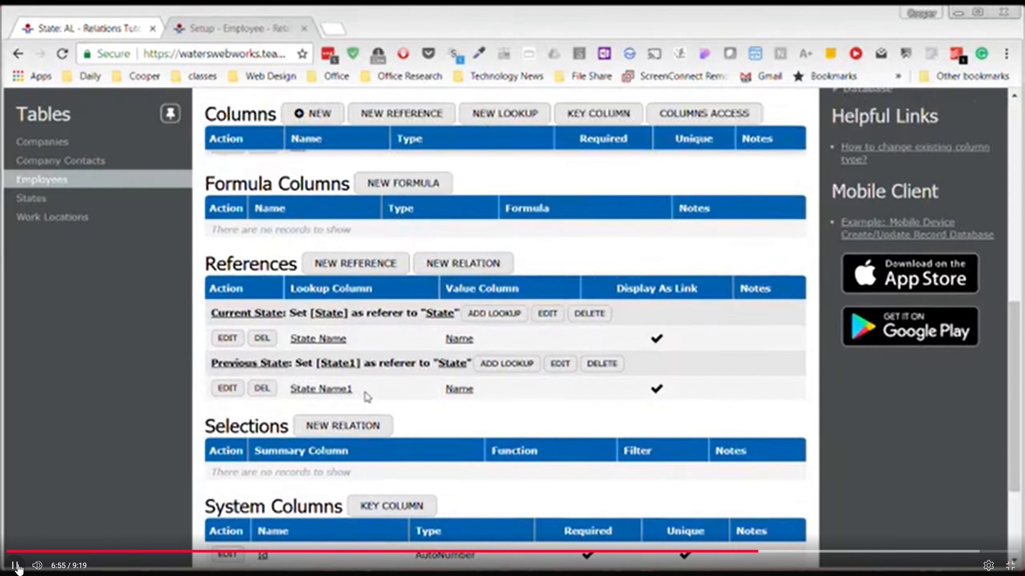
scroll(468, 438, "up", 2)
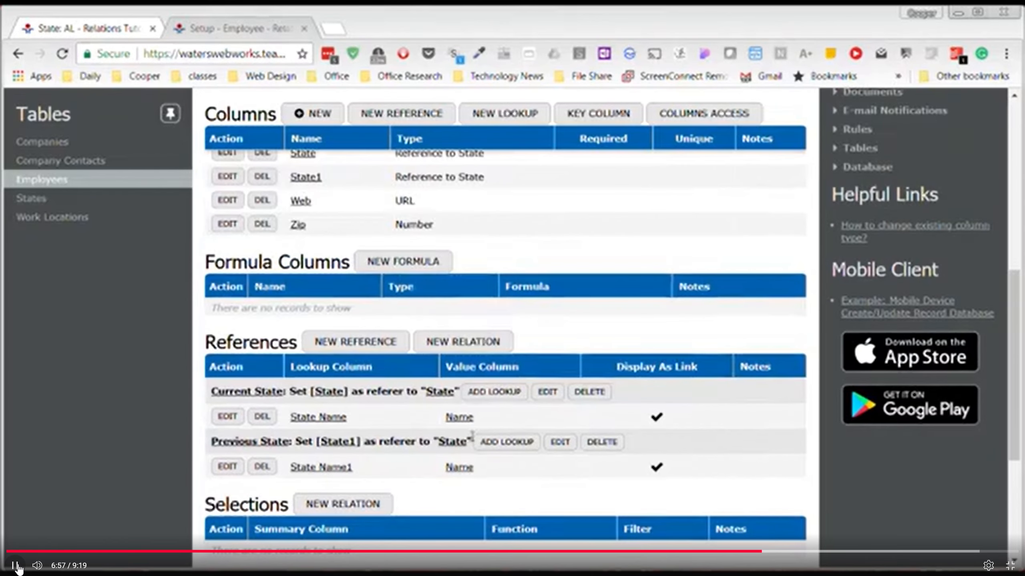
left_click(223, 469)
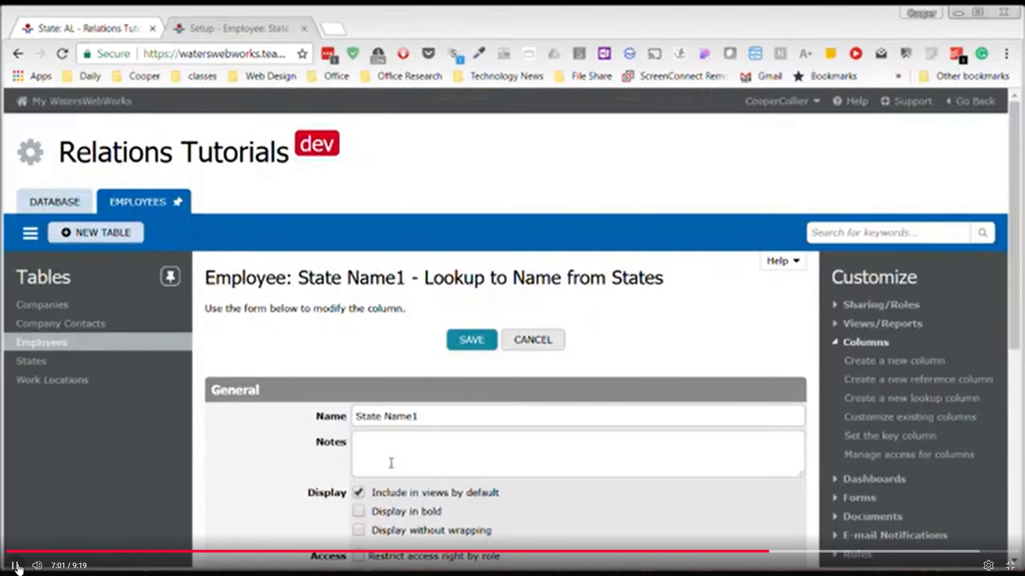
left_click(425, 418)
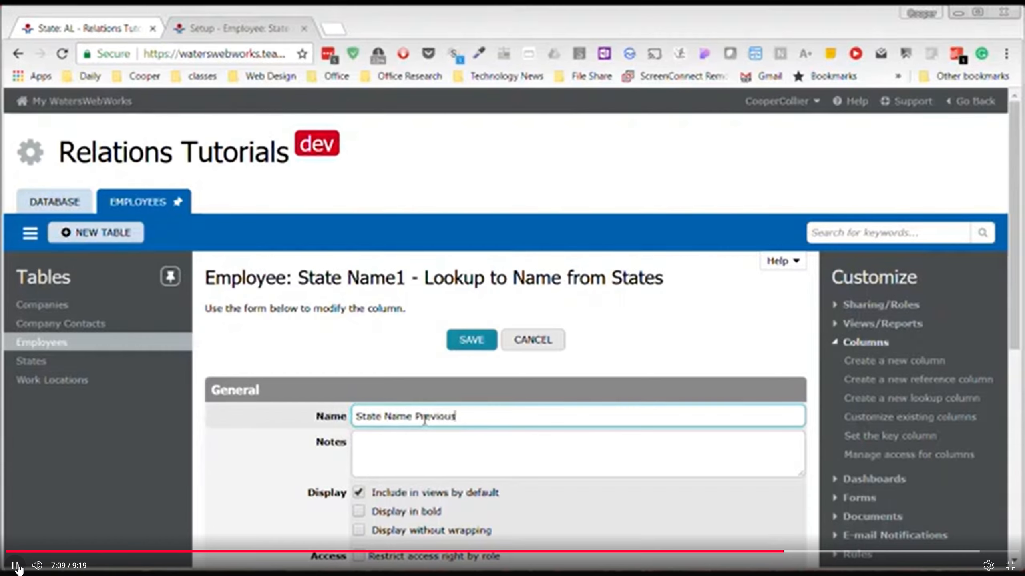
left_click(469, 339)
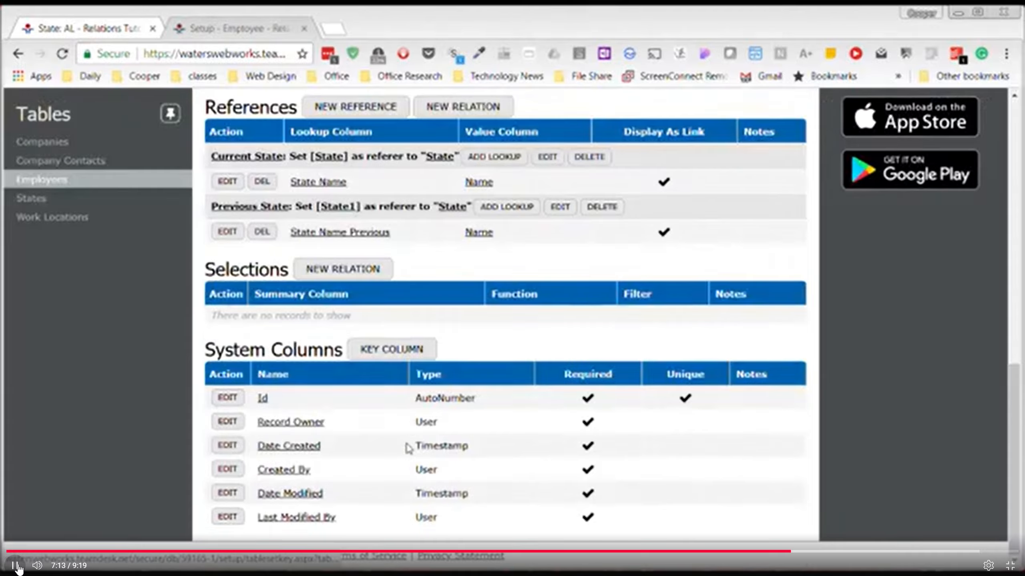
Step: Rename the Employee reference column State1 as State Previous and save it
scroll(405, 444, "up", 3)
scroll(406, 444, "up", 2)
scroll(406, 444, "up", 3)
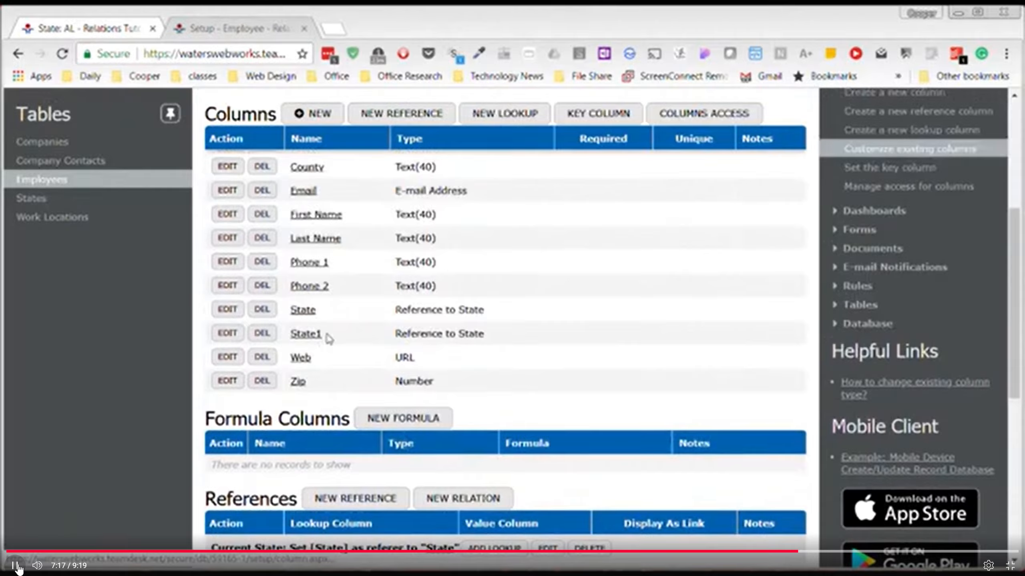
left_click(227, 334)
left_click(387, 421)
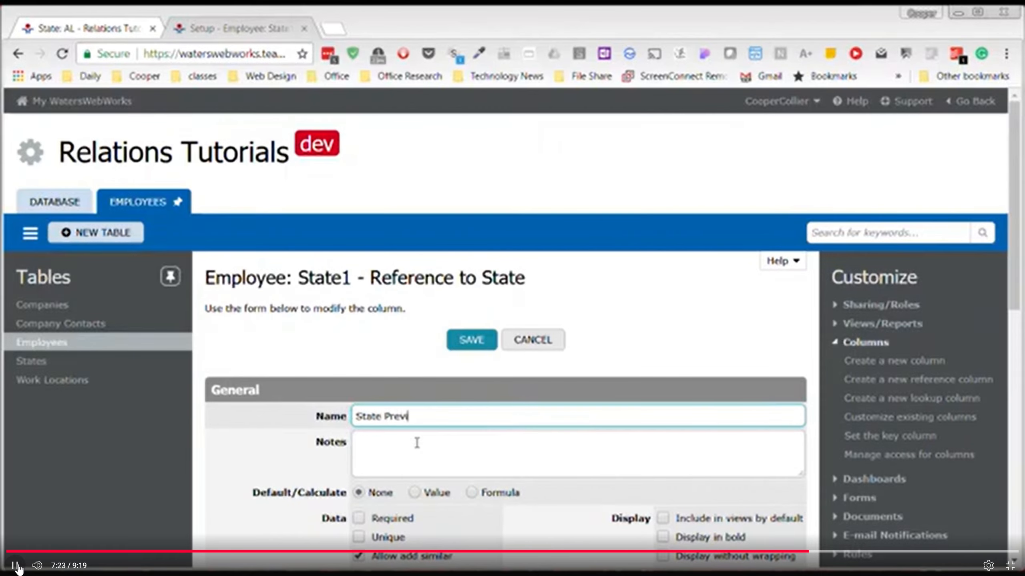
type("Previous")
left_click(471, 342)
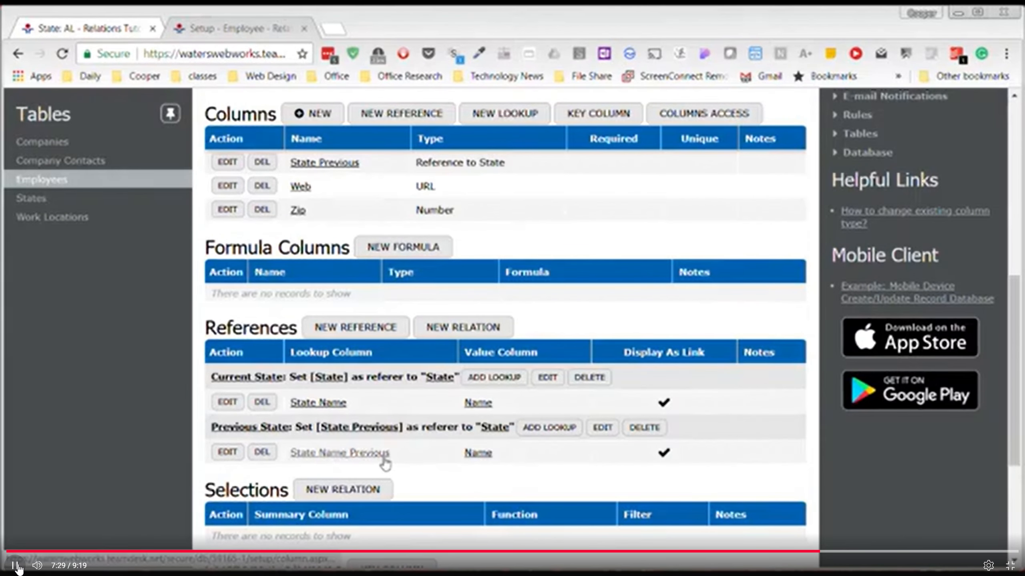
scroll(383, 461, "up", 5)
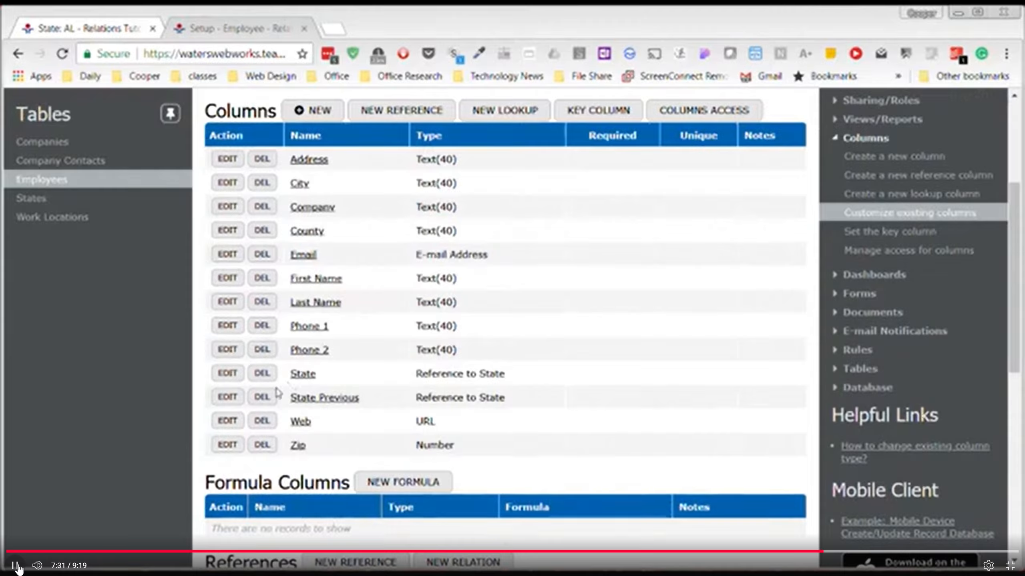